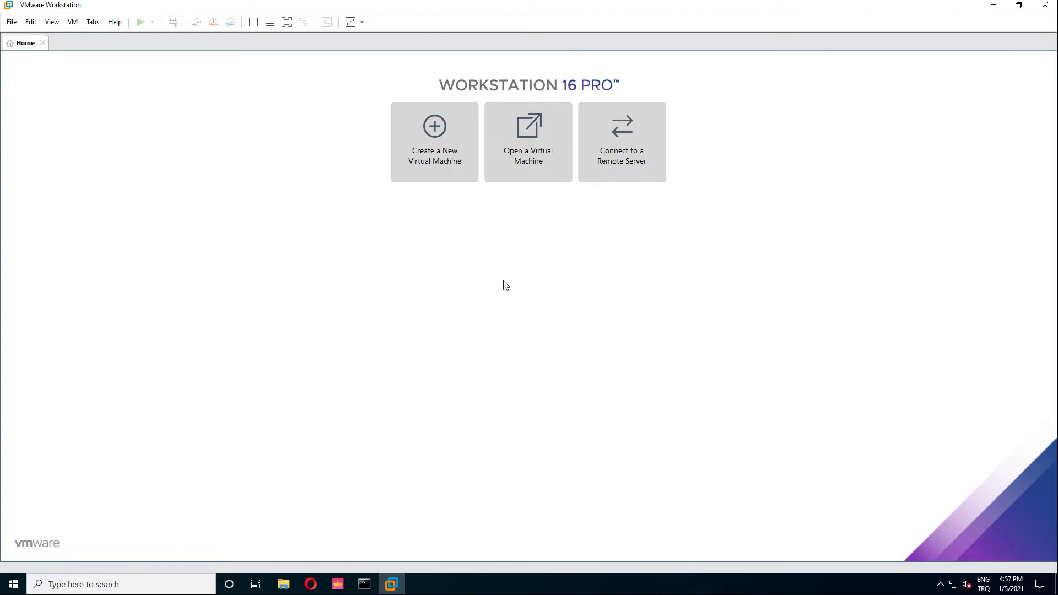
# Start a new virtual machine with the Custom (advanced) configuration and Workstation 16.x hardware compatibility.
pyautogui.click(446, 165)
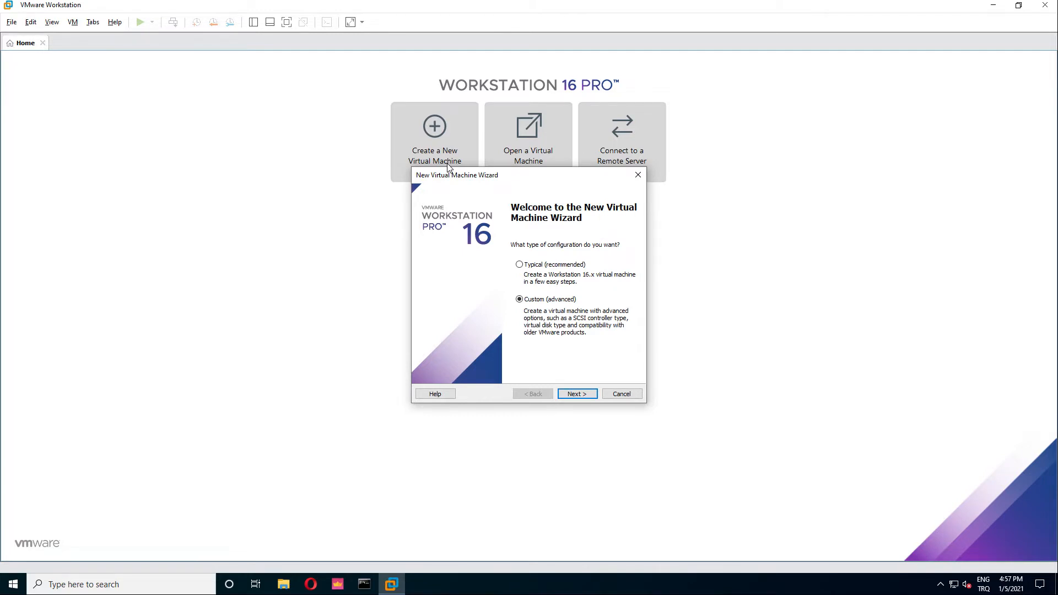
pyautogui.click(452, 173)
pyautogui.click(537, 302)
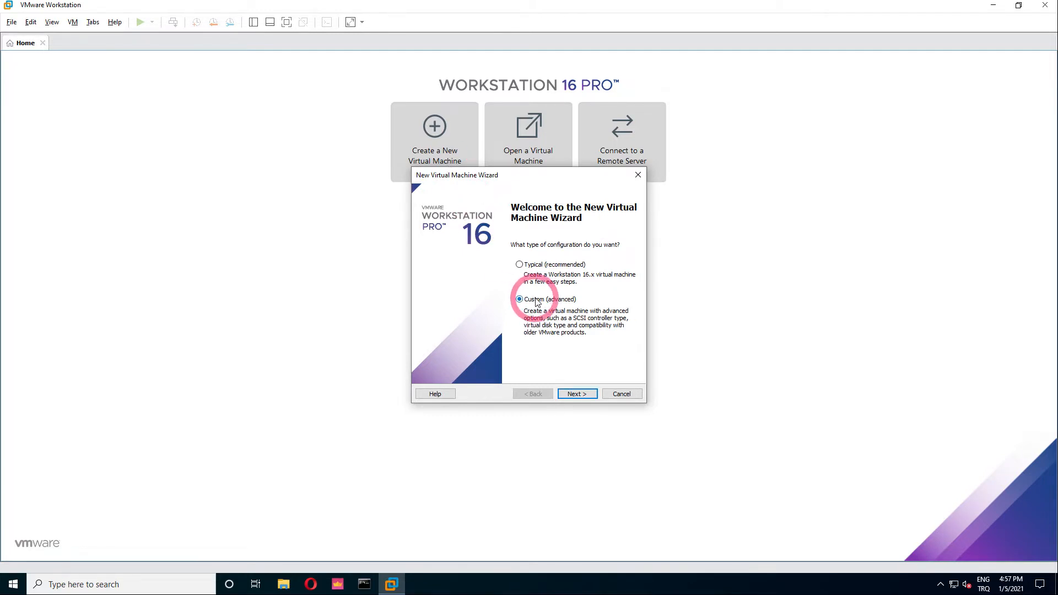
pyautogui.click(574, 395)
pyautogui.click(576, 394)
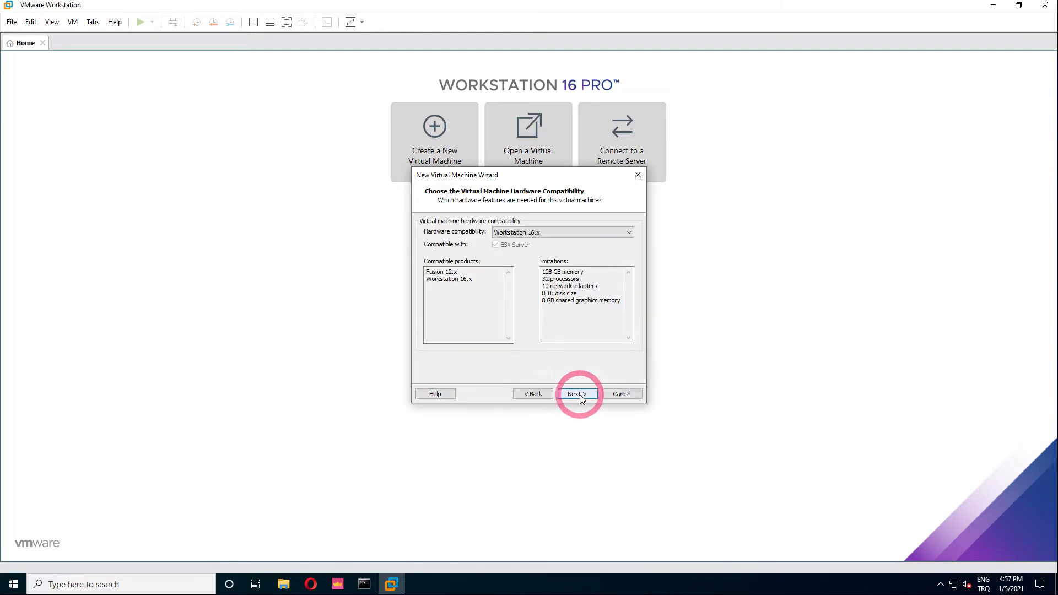
pyautogui.moveTo(465, 233); pyautogui.dragTo(533, 237)
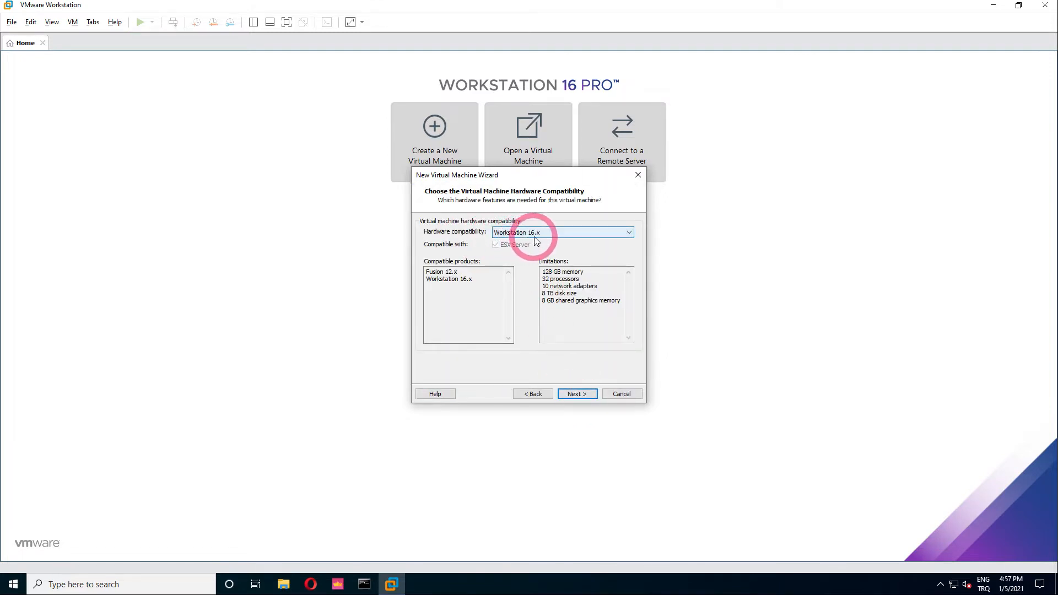
pyautogui.click(578, 396)
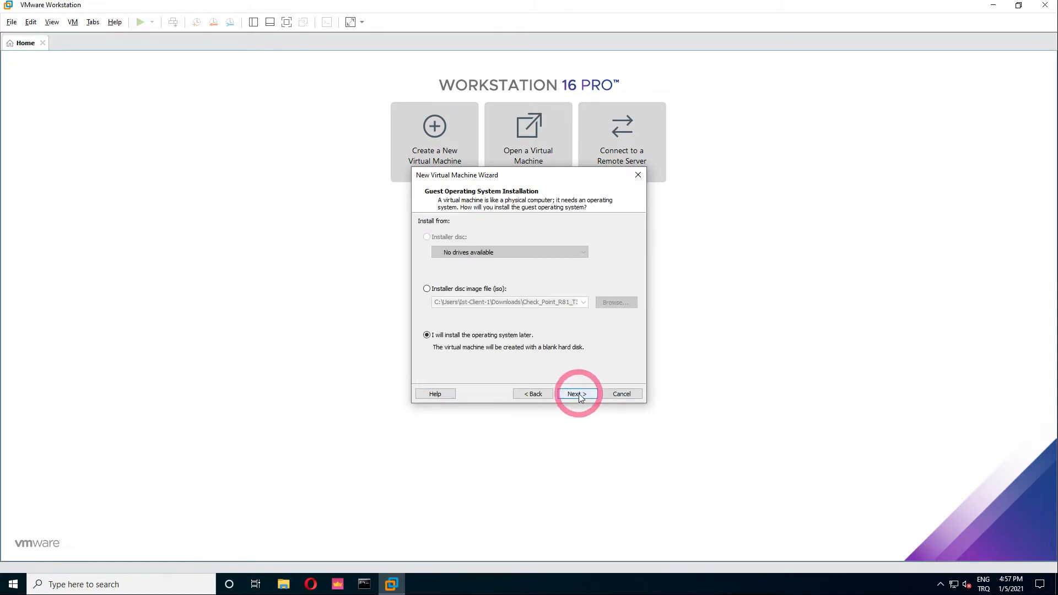
# Set the installer disc image to the Pardus-19.4-1-XFCE-amd64 ISO from the Downloads folder.
pyautogui.click(471, 292)
pyautogui.click(617, 303)
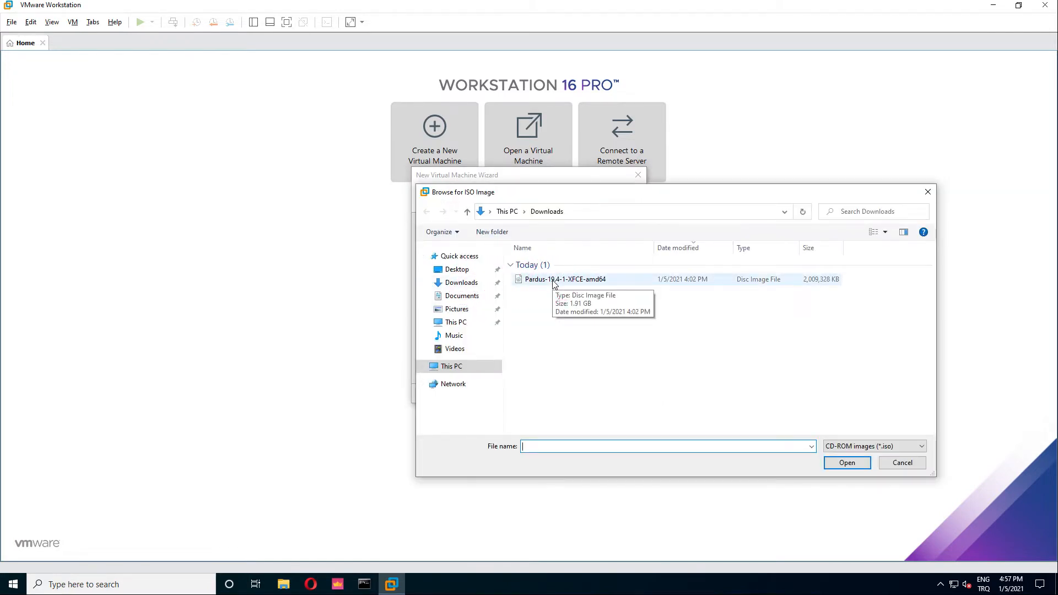
pyautogui.click(553, 279)
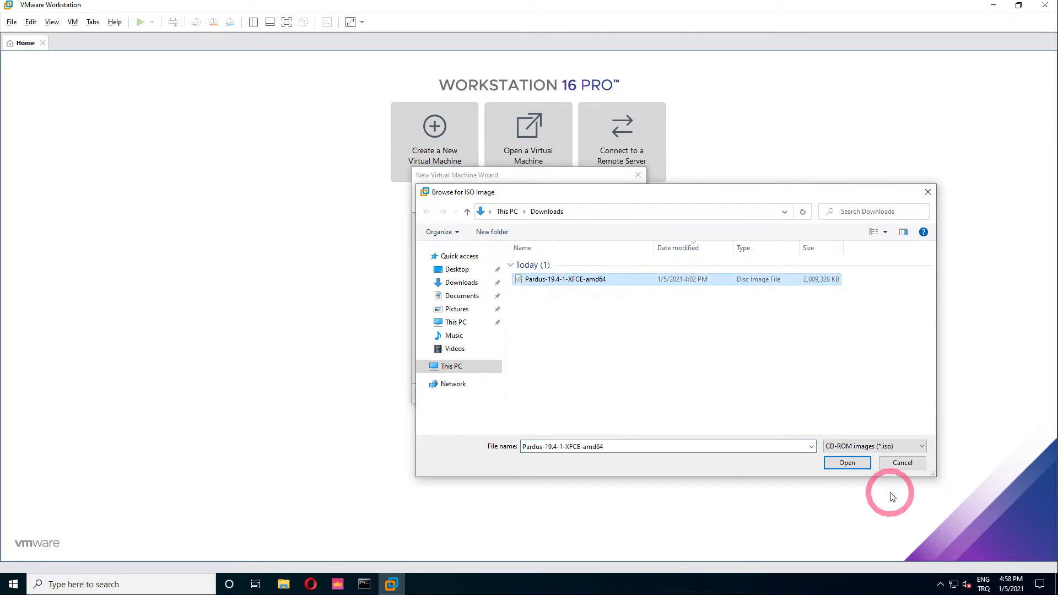
pyautogui.click(847, 462)
pyautogui.click(576, 394)
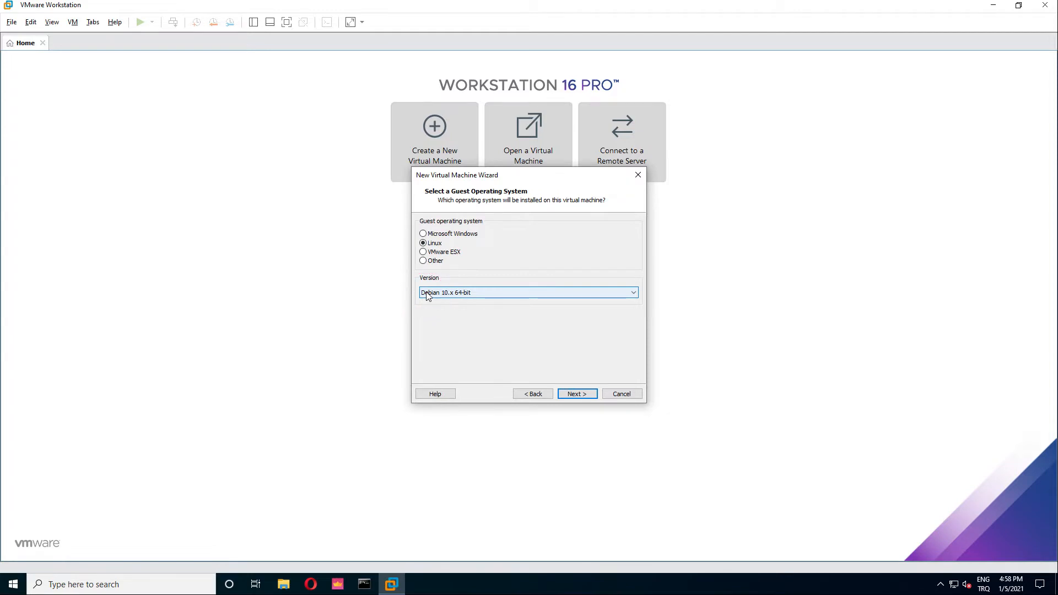
# Accept Linux Debian 10.x 64-bit as the guest operating system and name the virtual machine Pardus.
pyautogui.click(577, 395)
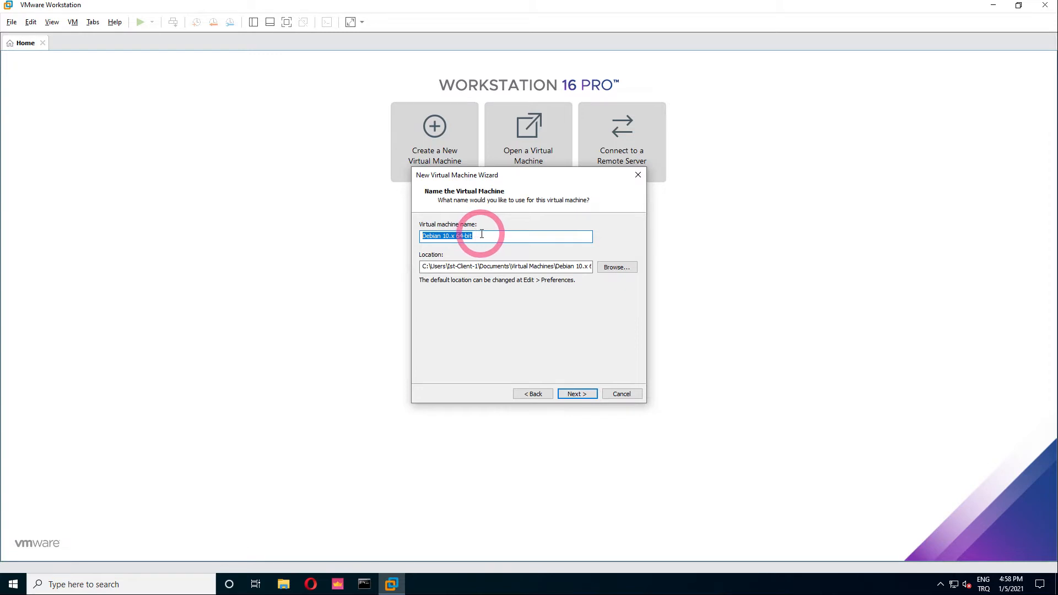
pyautogui.write('Pardus')
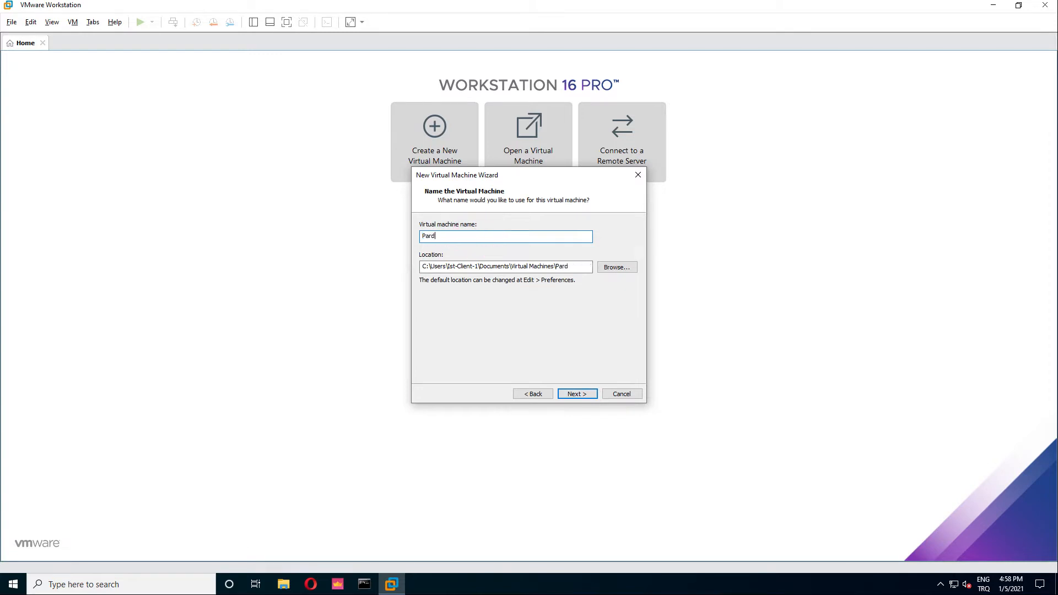
pyautogui.click(576, 394)
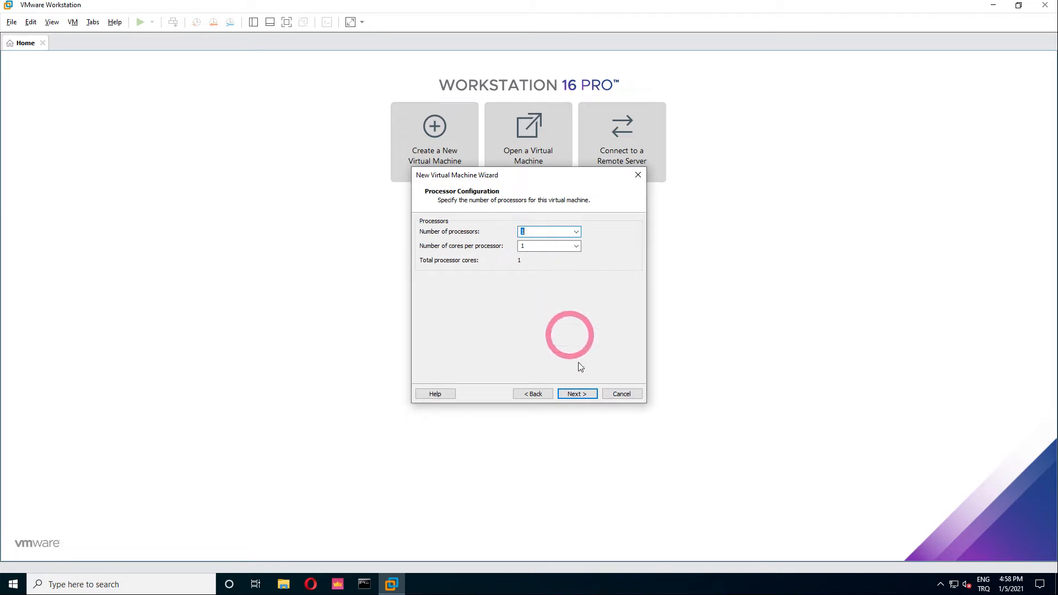
# Accept one single-core processor and 2048 MB of memory, and choose bridged networking for the virtual machine.
pyautogui.click(580, 394)
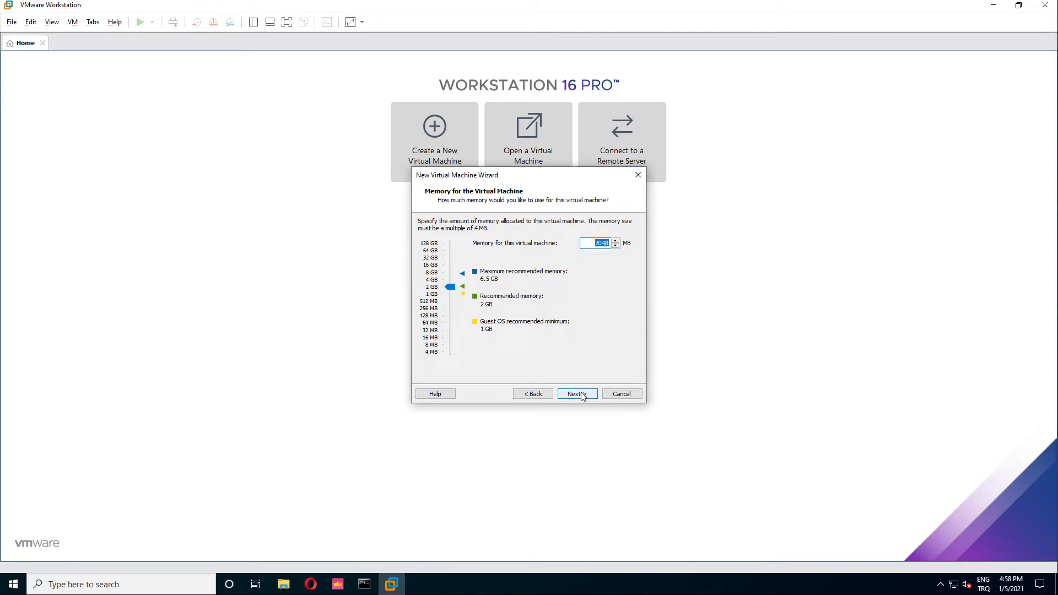
pyautogui.click(580, 395)
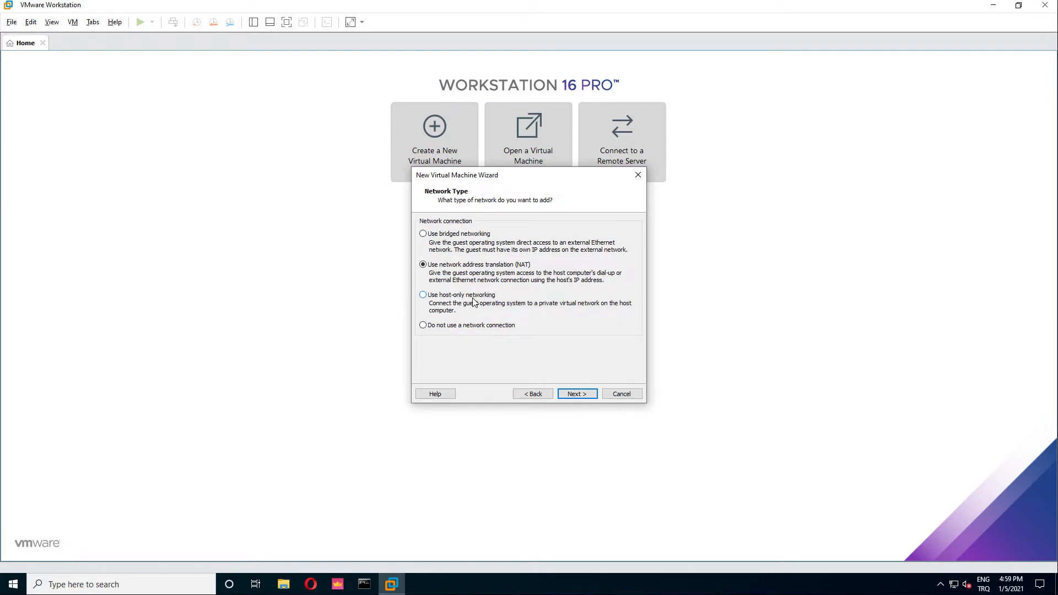
pyautogui.click(444, 236)
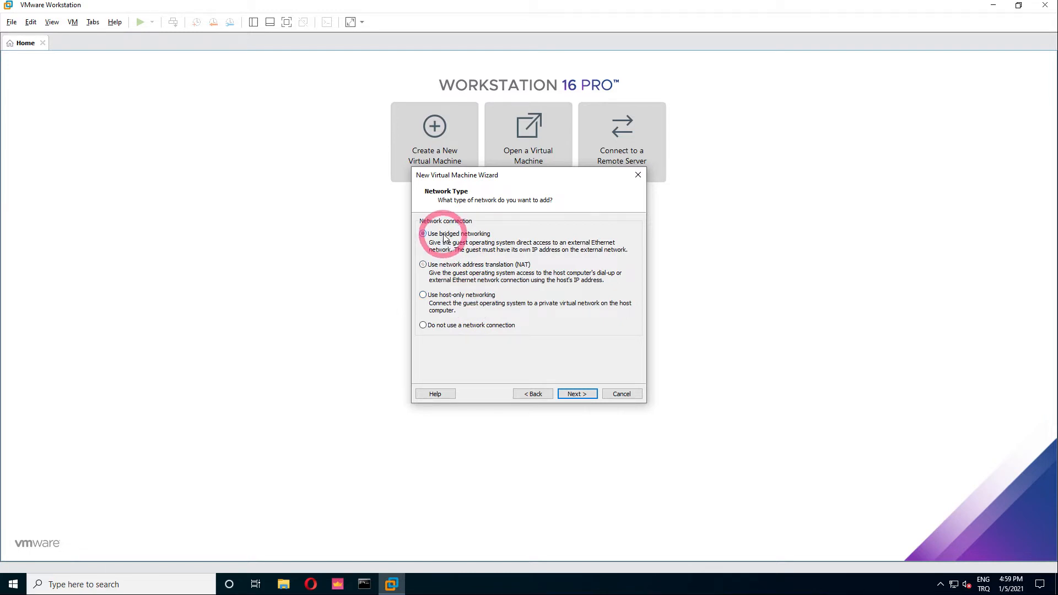
pyautogui.click(571, 396)
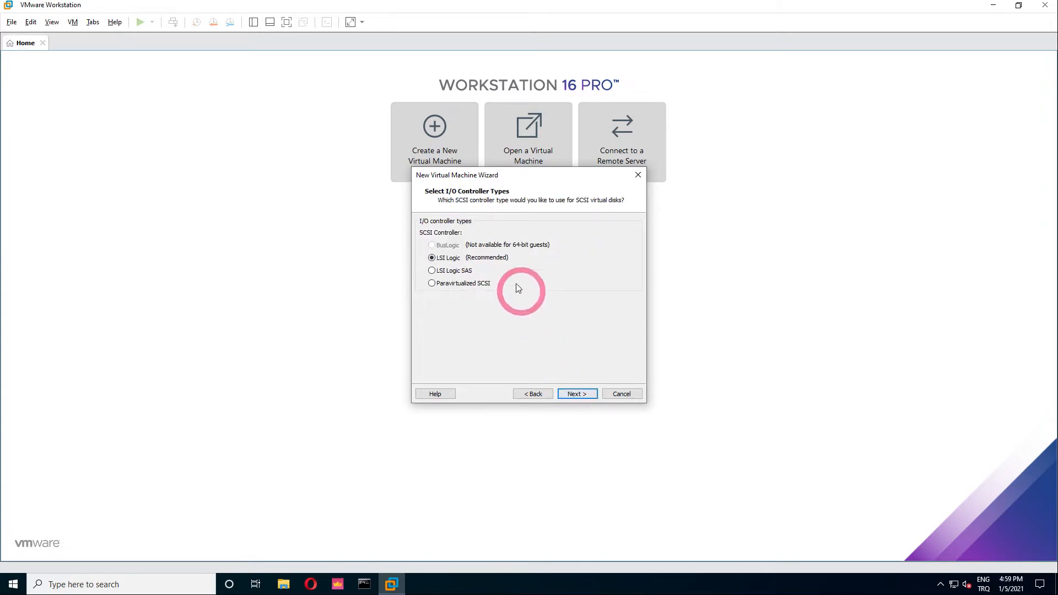
# Accept the LSI Logic controller and the default disk type, and choose to create a new virtual disk.
pyautogui.click(573, 396)
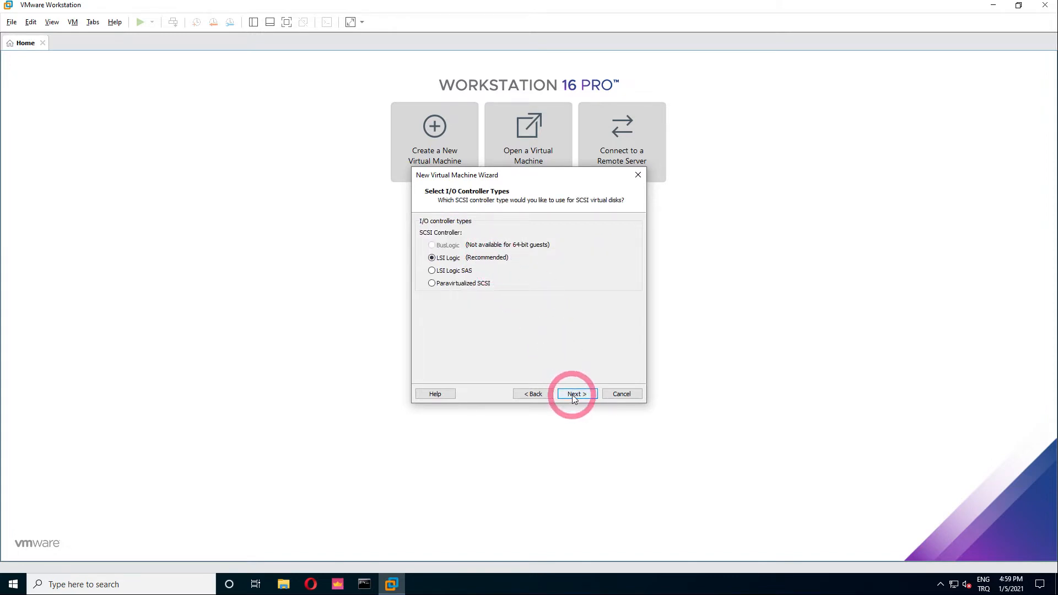
pyautogui.click(572, 395)
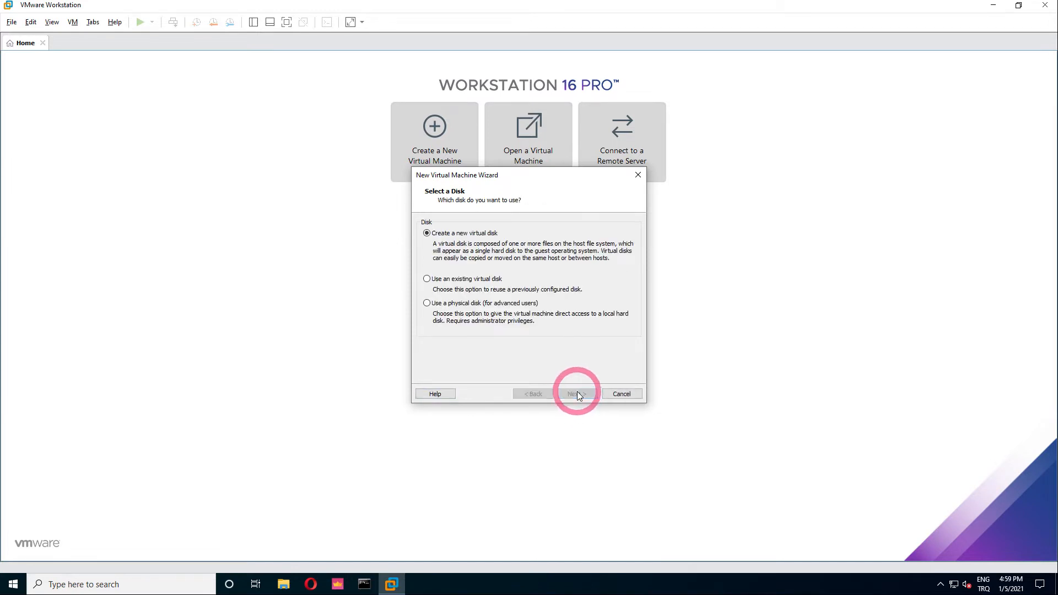
pyautogui.click(577, 394)
# Set the maximum disk size to 30 GB, split into multiple files, and finish creating the virtual machine.
pyautogui.click(523, 223)
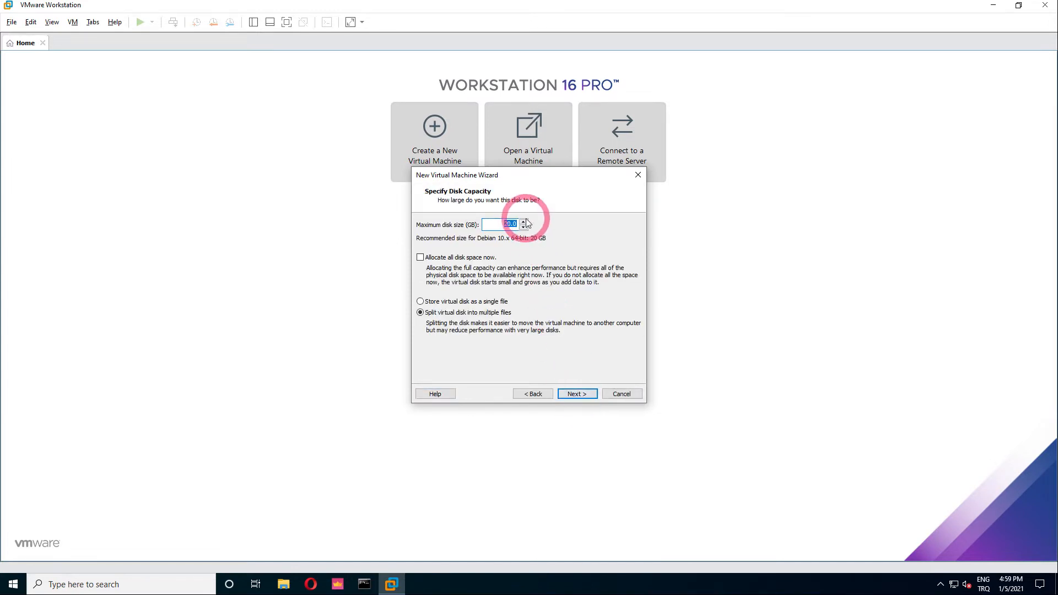
pyautogui.click(524, 221)
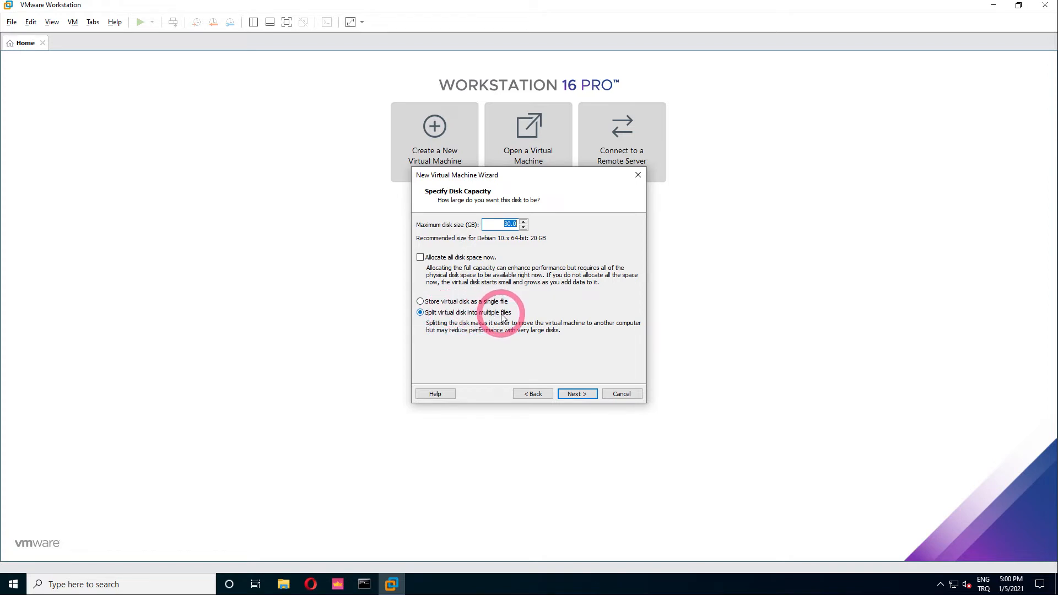
pyautogui.click(576, 393)
pyautogui.click(577, 394)
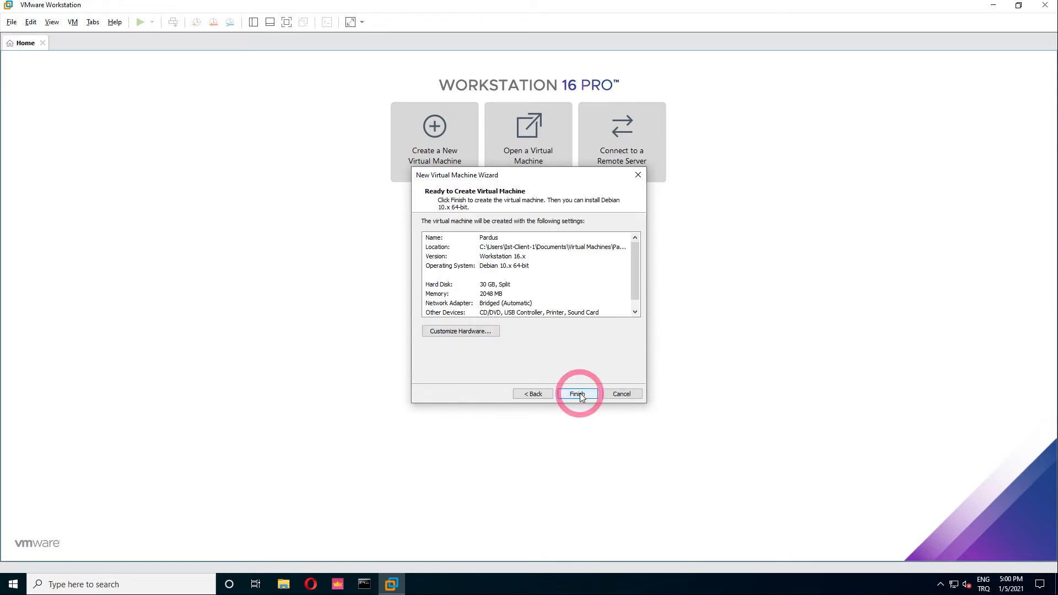
pyautogui.click(579, 394)
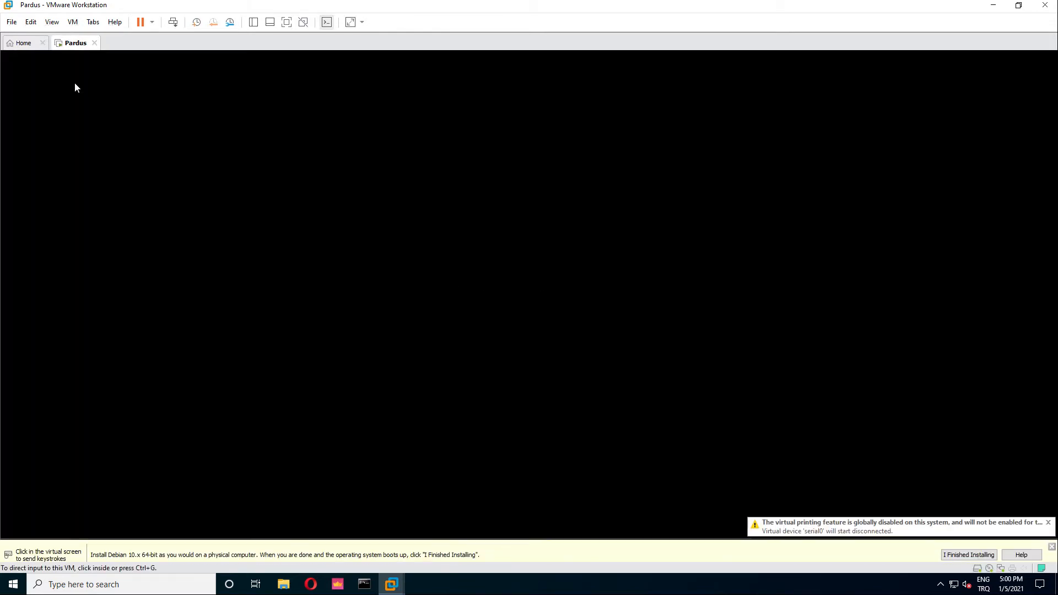
# Dismiss the startup notices, give the virtual machine input focus, and boot the Turkce text-mode installation, Kur.
pyautogui.click(1047, 537)
pyautogui.click(626, 405)
pyautogui.click(487, 357)
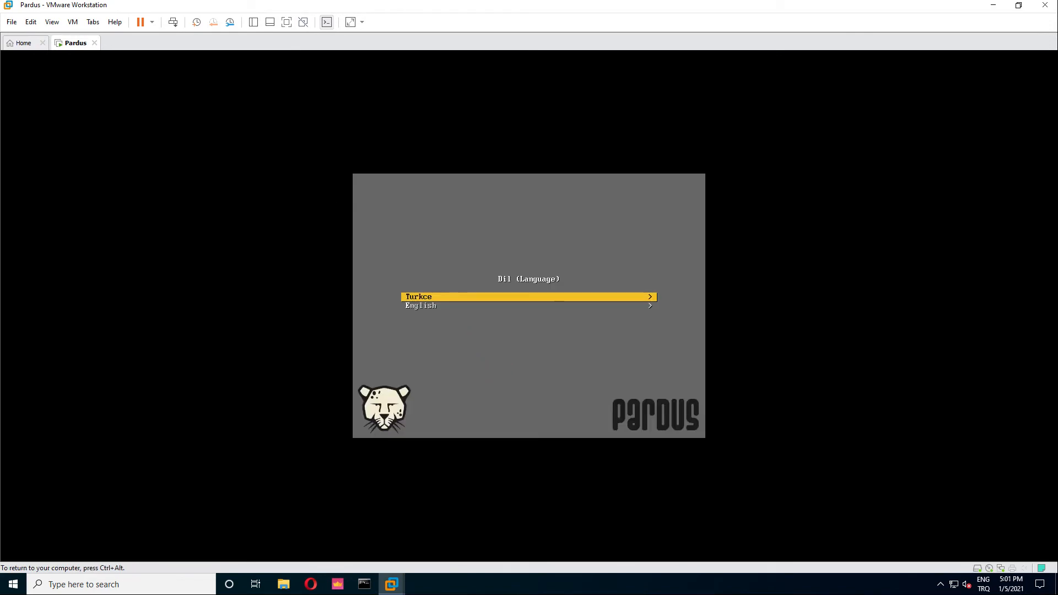
pyautogui.press('Return')
pyautogui.press('Down')
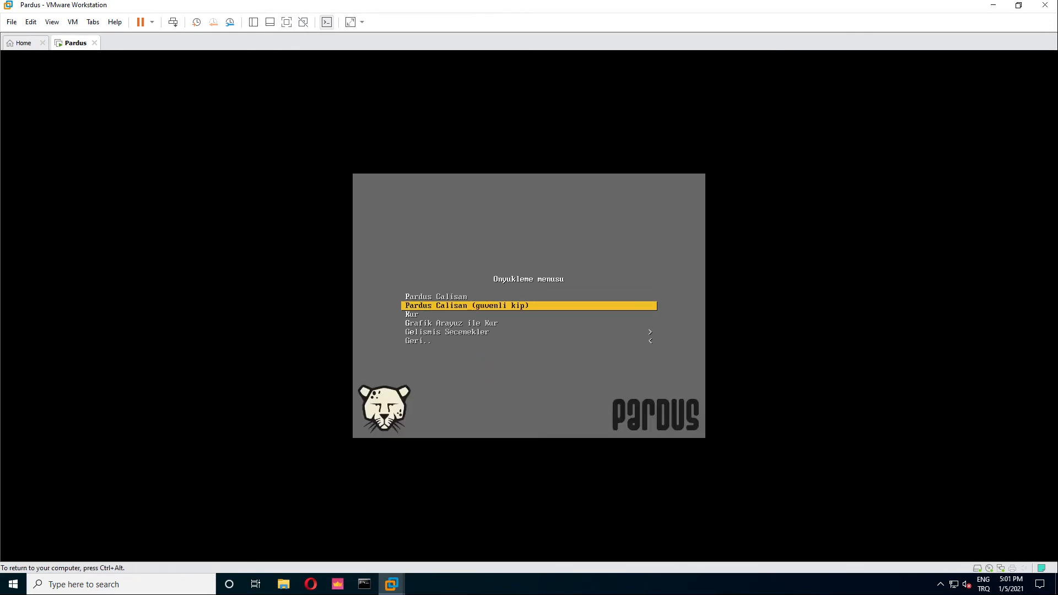
pyautogui.press('Down')
pyautogui.press('Return')
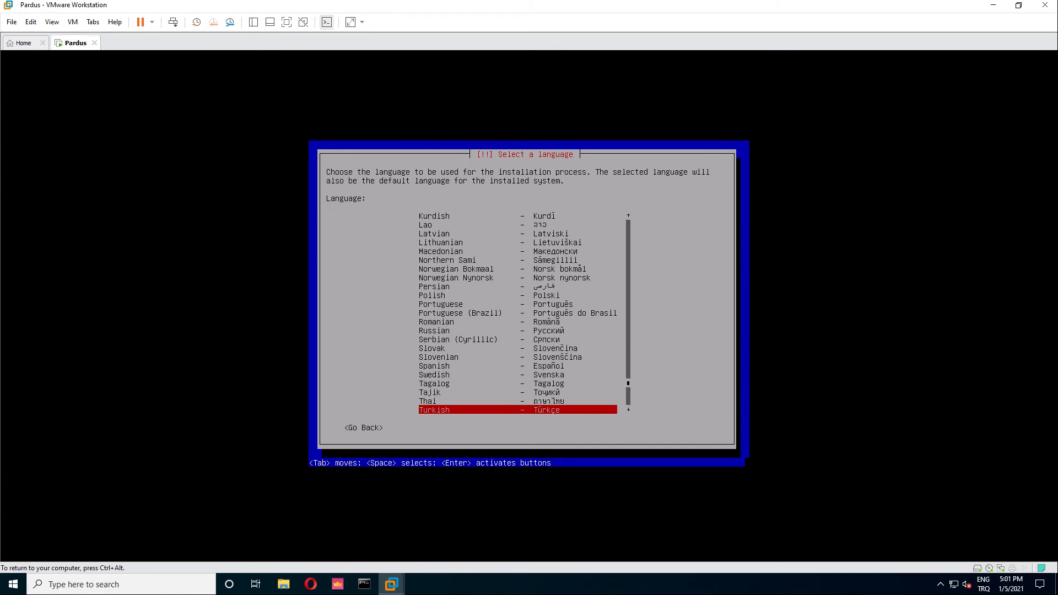
# Set the installer to Turkish, Türkiye and the Türkçe (Q düzeni) keyboard, and accept pardus as the machine name.
pyautogui.press('Return')
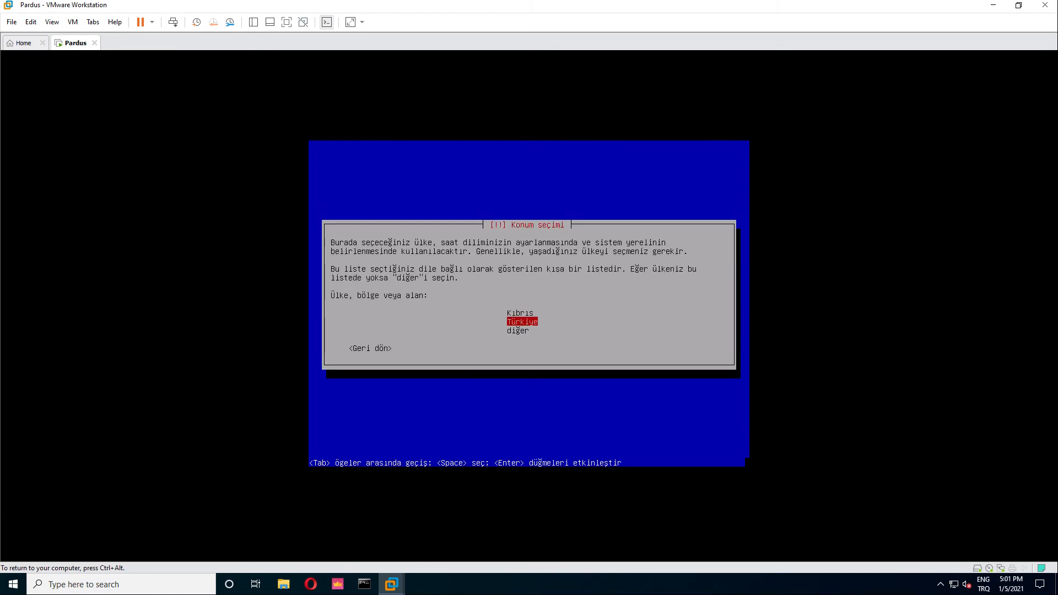
pyautogui.press('Return')
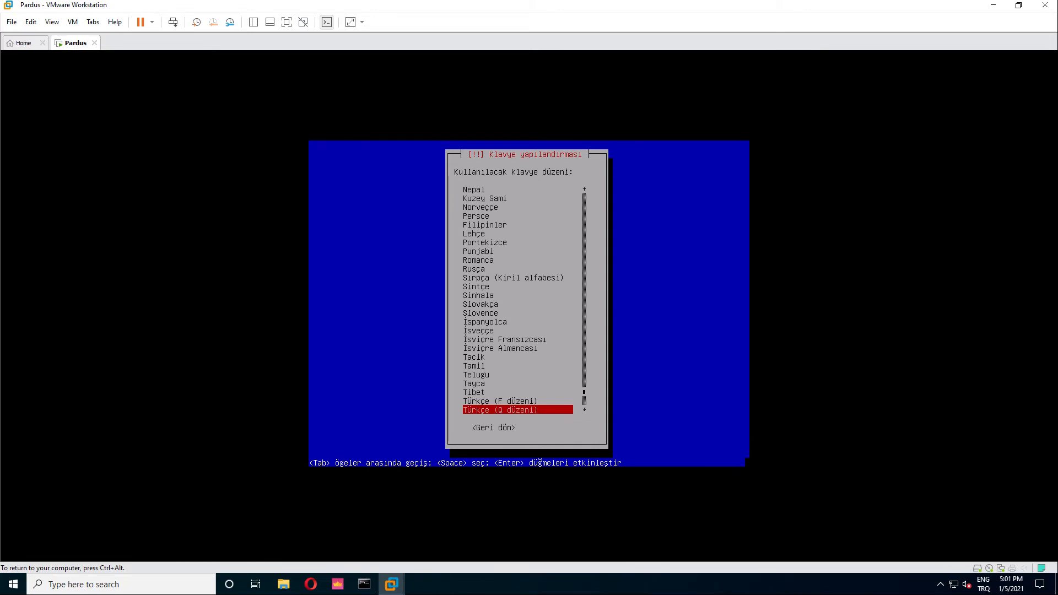
pyautogui.press('Return')
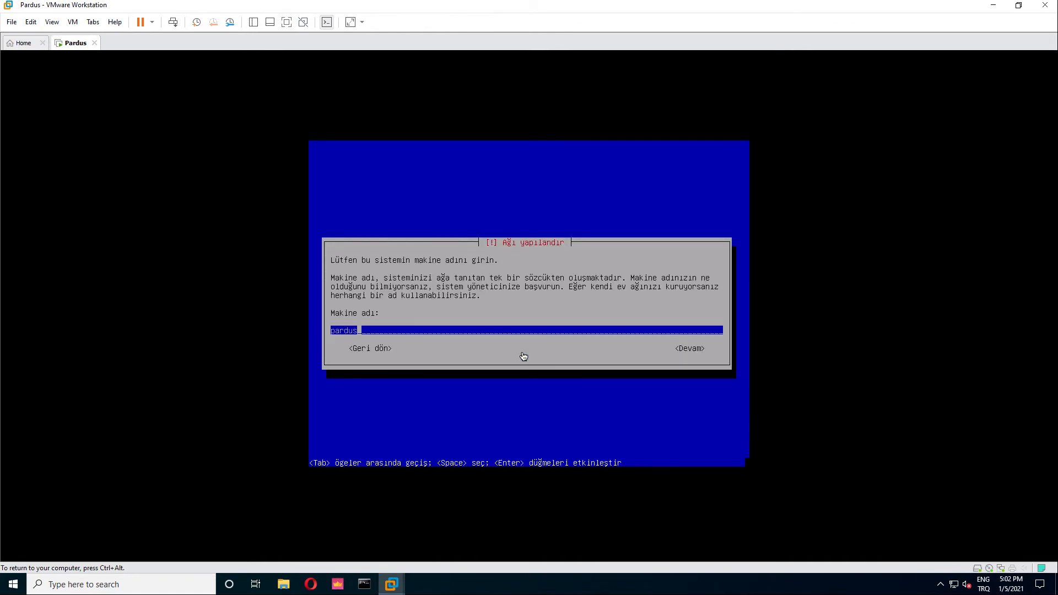
pyautogui.press('Return')
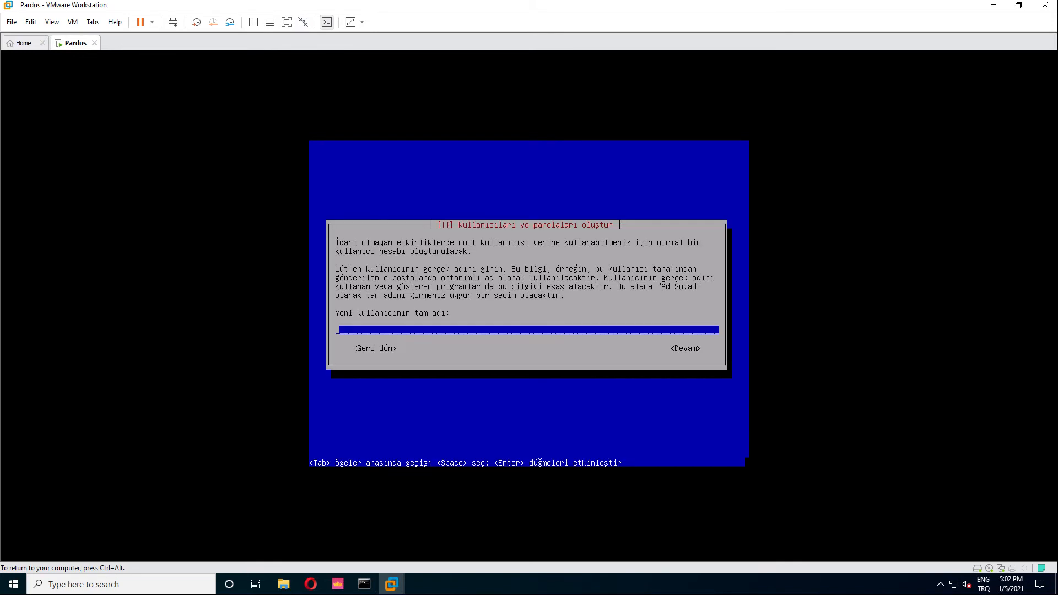
# Create the user account user1 and enter and confirm its account password.
pyautogui.write('user1')
pyautogui.press('Return')
pyautogui.press('Return')
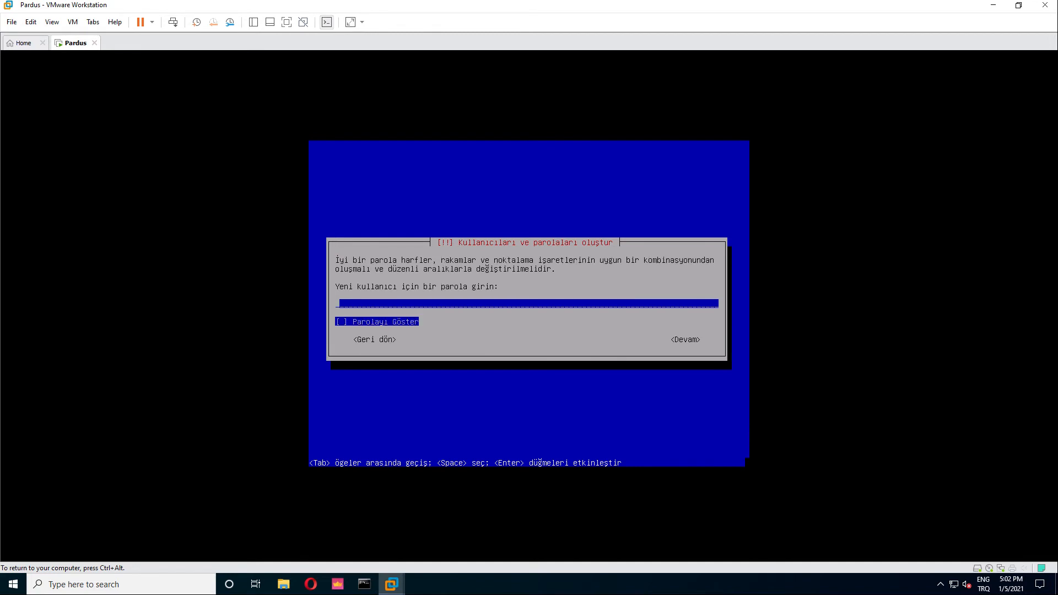
pyautogui.write('********')
pyautogui.press('Return')
pyautogui.write('*')
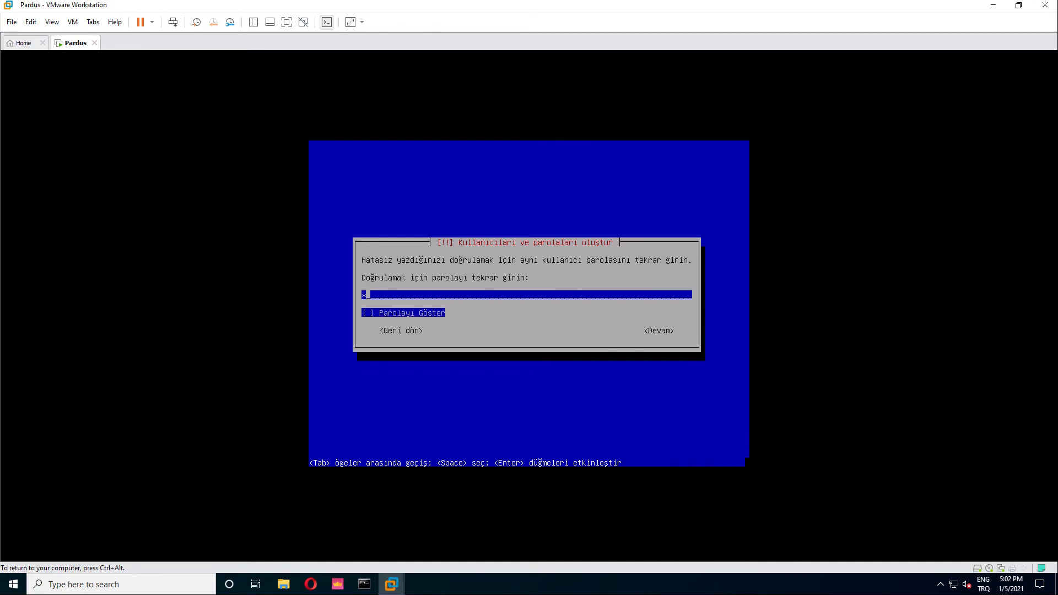
pyautogui.write('*******')
pyautogui.press('Return')
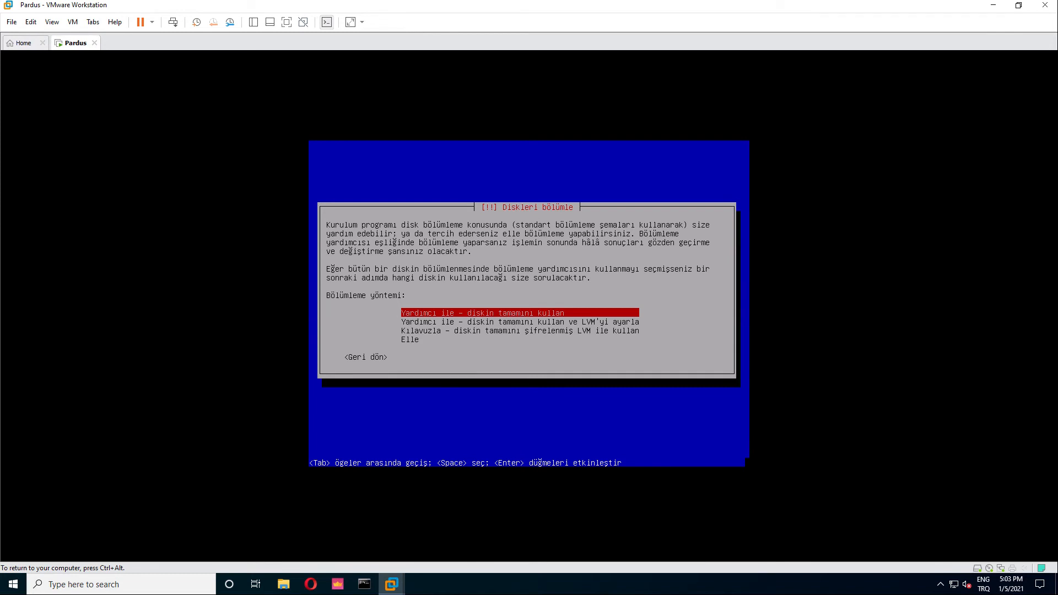
# Partition the entire virtual disk using the guided single-partition scheme, write the changes to disk, and postpone the VMware Tools reminder.
pyautogui.press('Return')
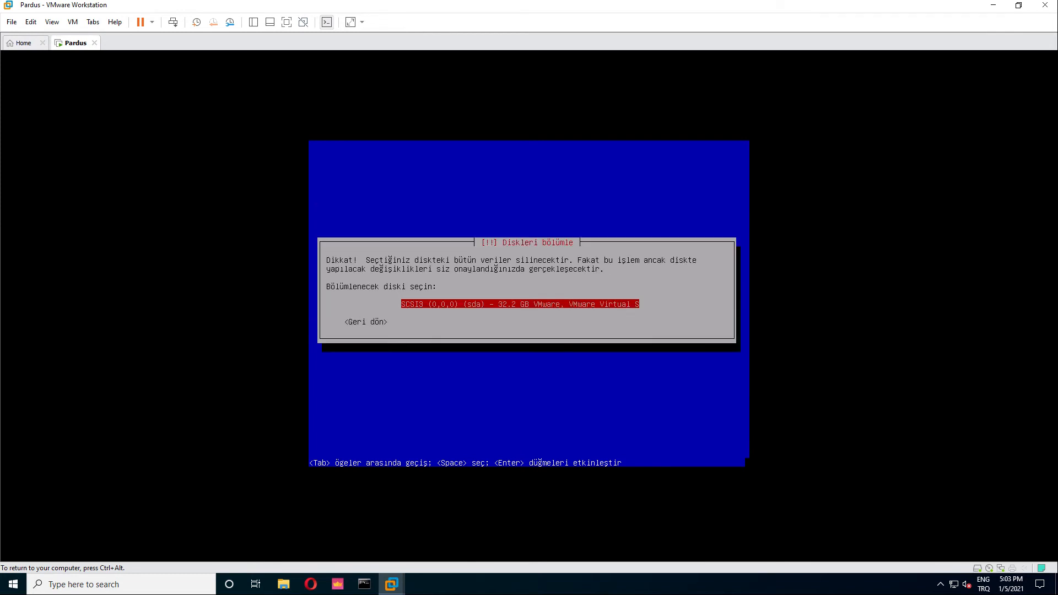
pyautogui.press('Return')
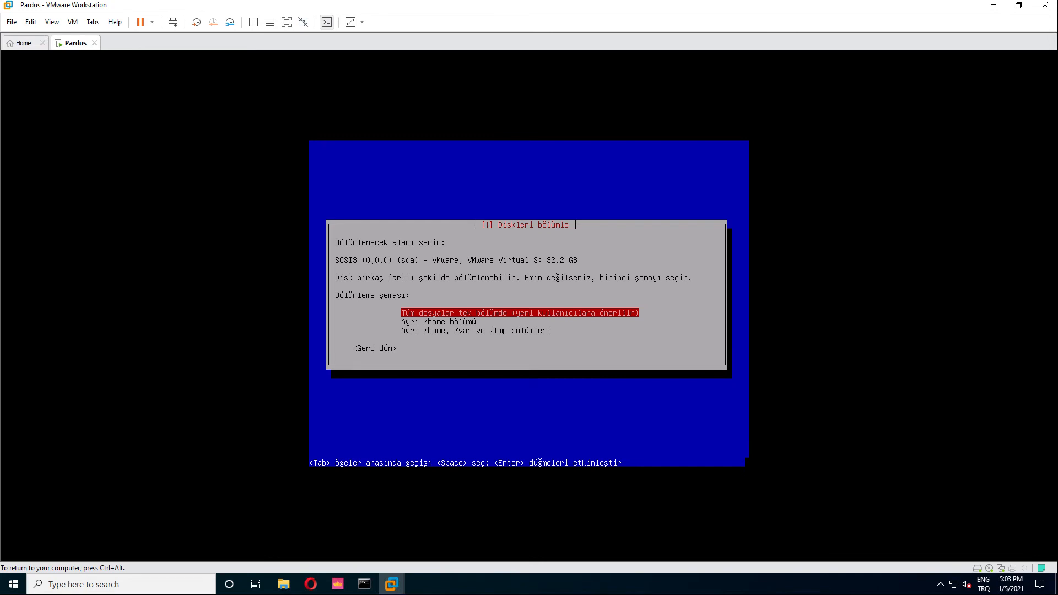
pyautogui.press('Return')
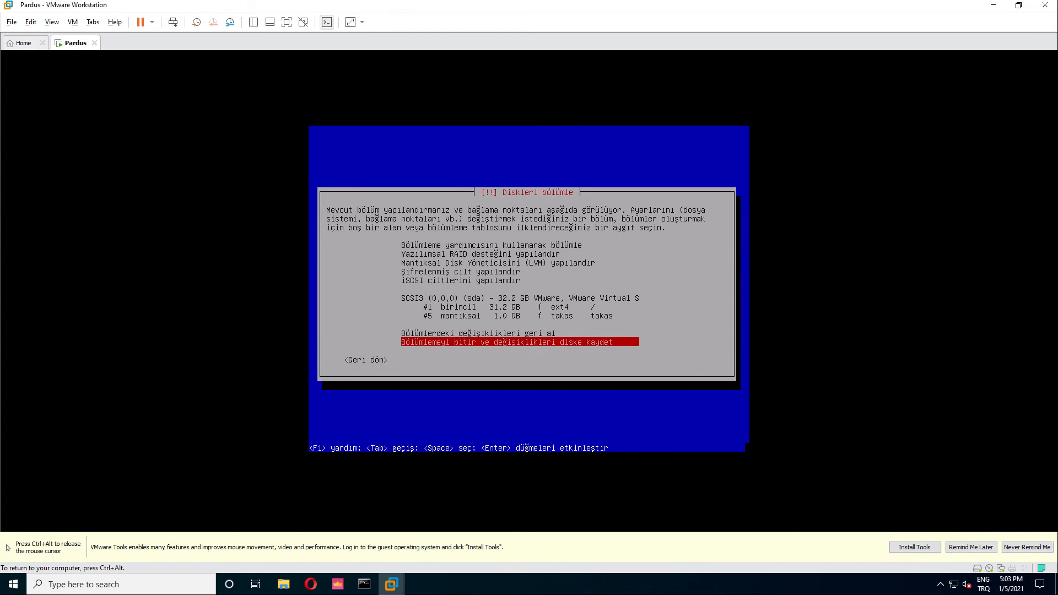
pyautogui.press('Return')
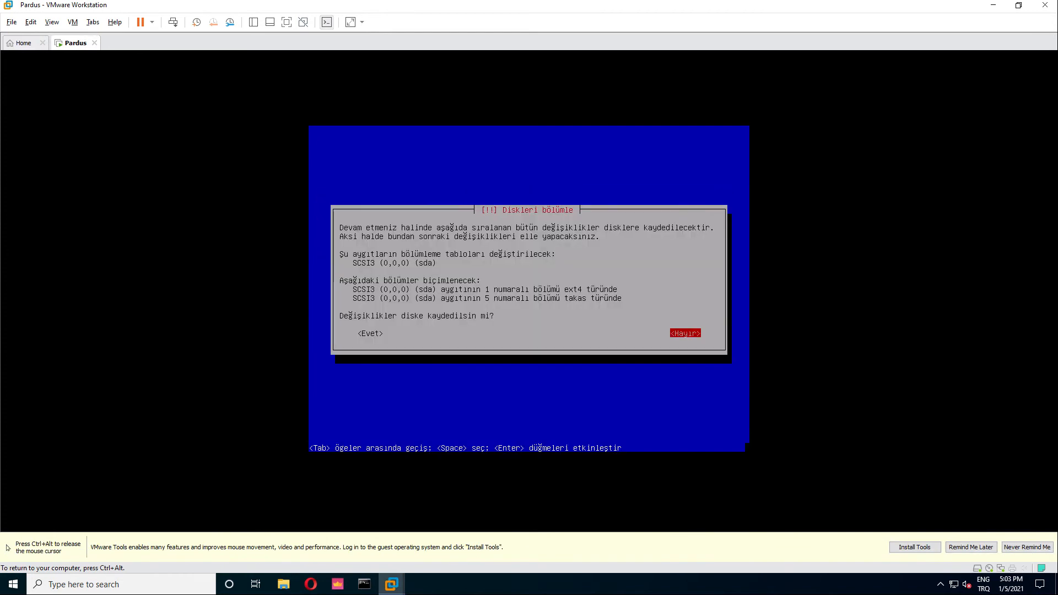
pyautogui.press('Left')
pyautogui.press('Return')
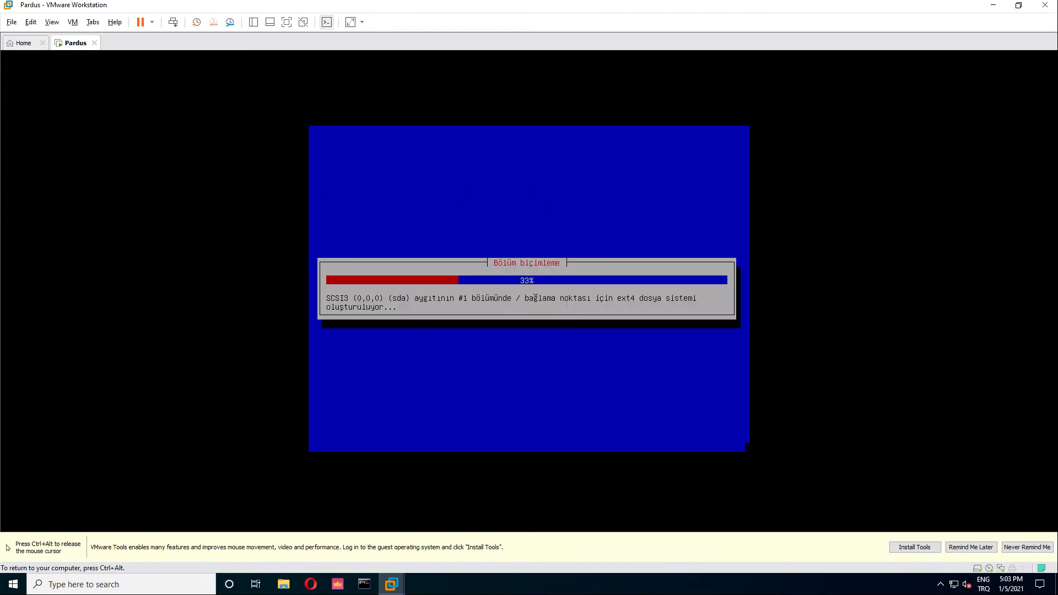
pyautogui.click(971, 546)
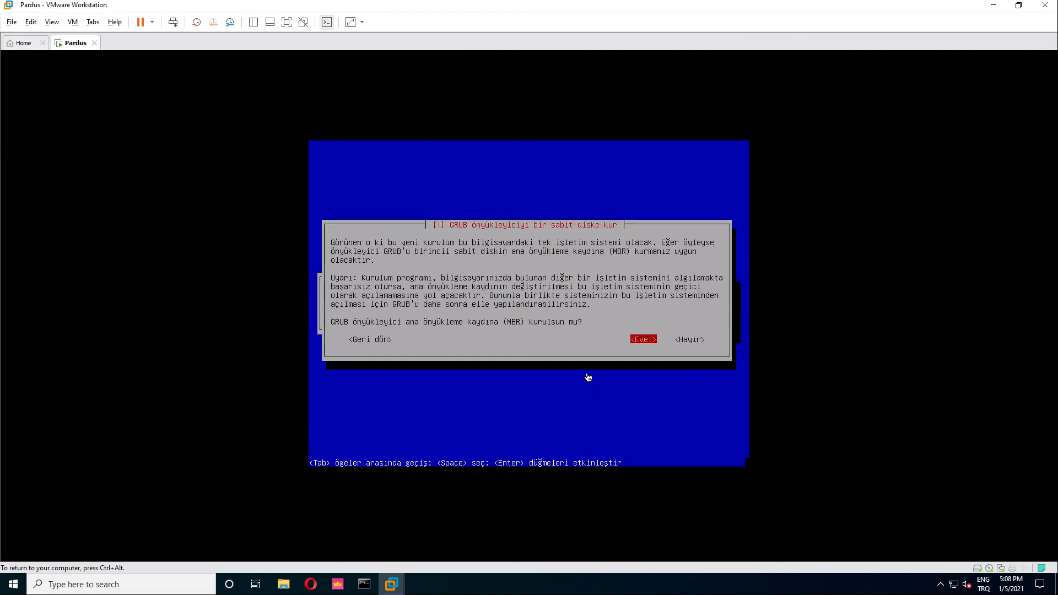
# Install the GRUB bootloader to the master boot record on /dev/sda and finish the installation with a restart.
pyautogui.press('Return')
pyautogui.press('Down')
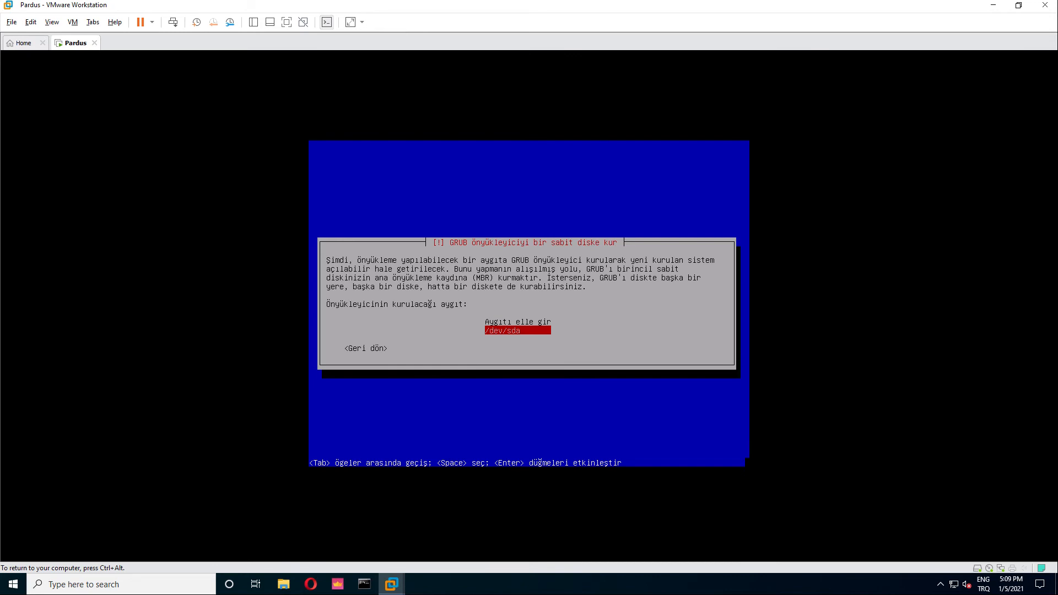
pyautogui.press('Return')
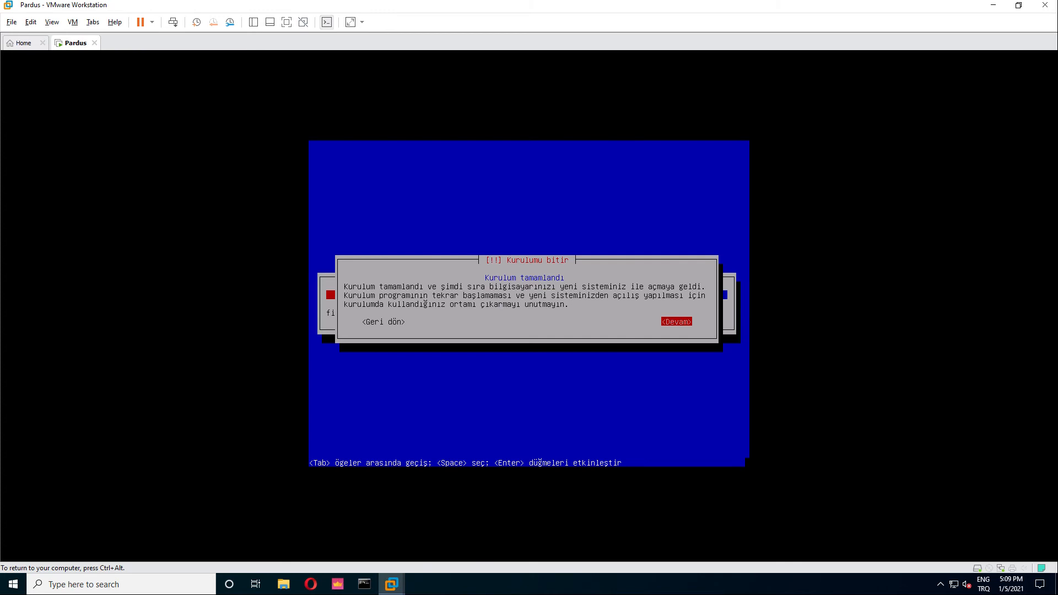
pyautogui.press('Return')
# Boot the installed Pardus GNU/Linux system and log in to the desktop with the account password.
pyautogui.click(588, 373)
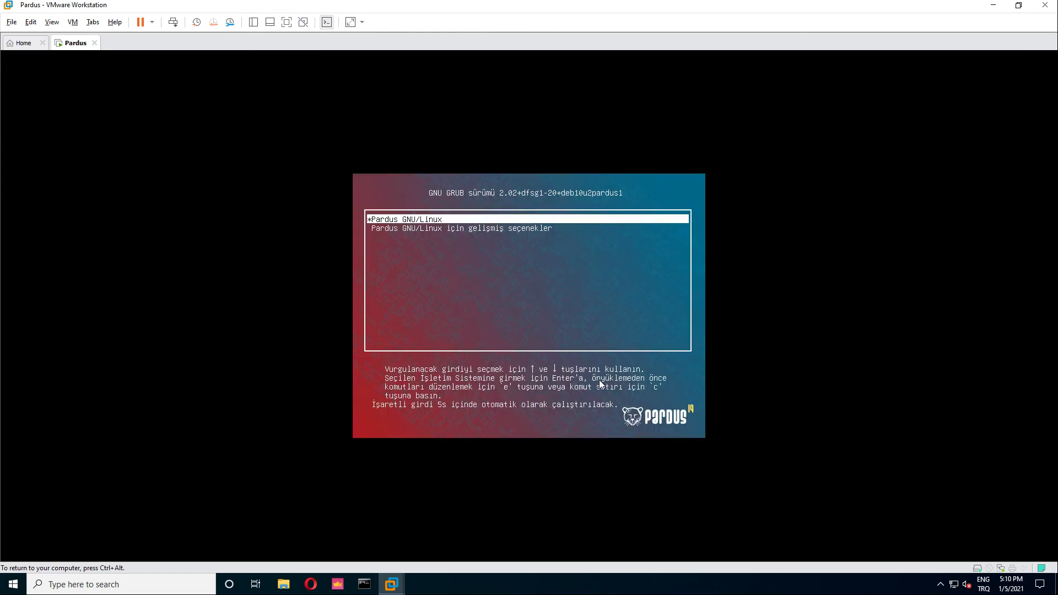
pyautogui.press('Return')
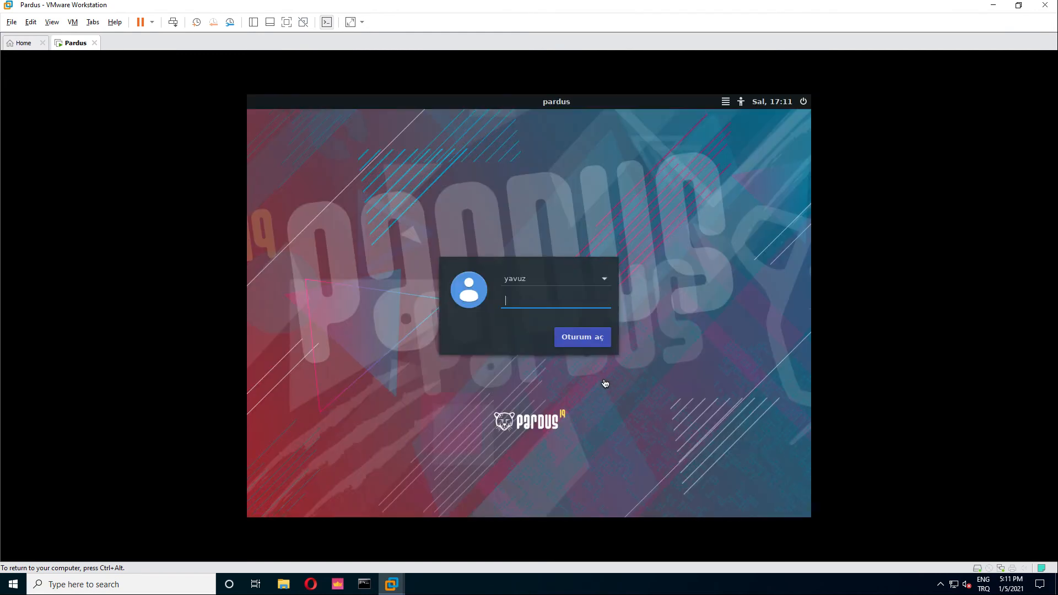
pyautogui.write('******')
pyautogui.press('Return')
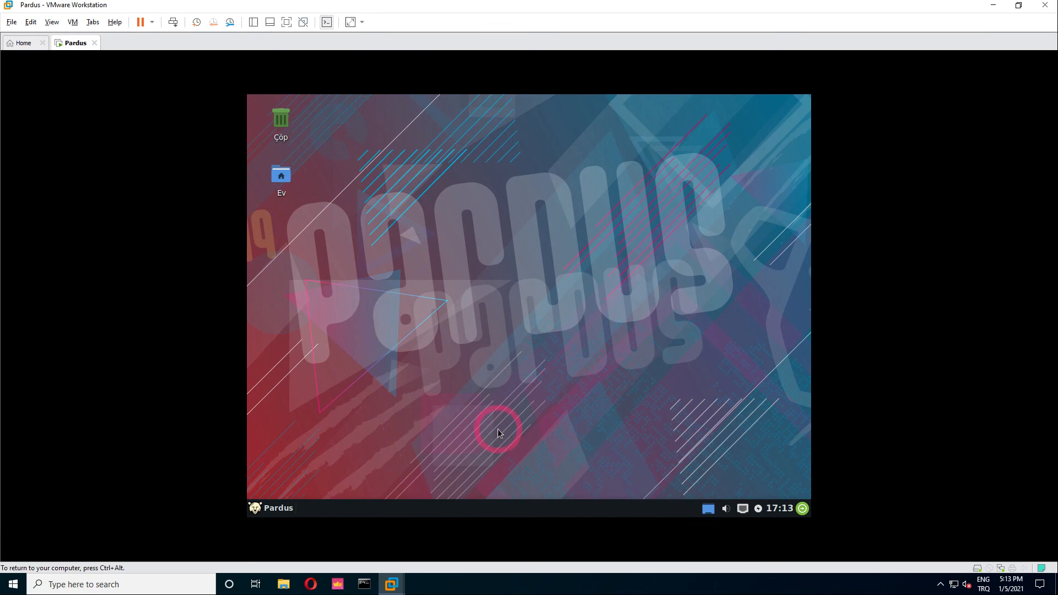
pyautogui.click(26, 44)
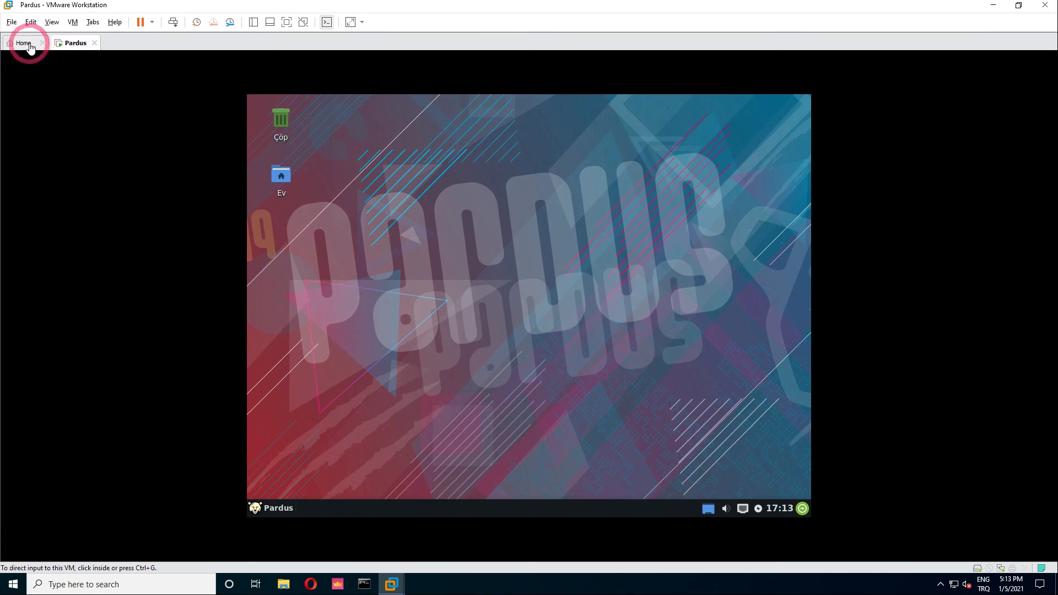